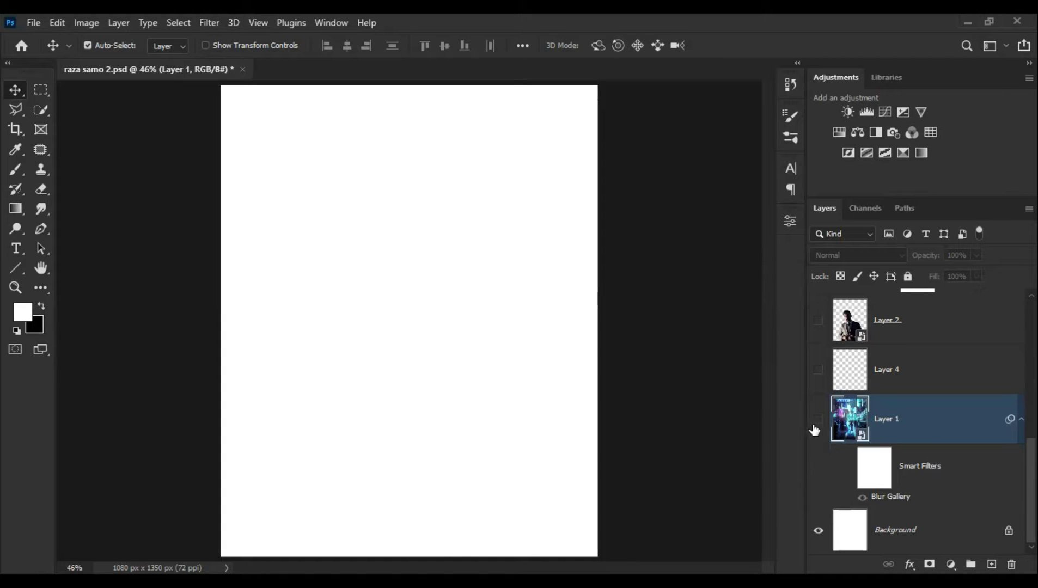
Show the neon city street layer and confirm its size and placement with an unchanged transform
click(818, 420)
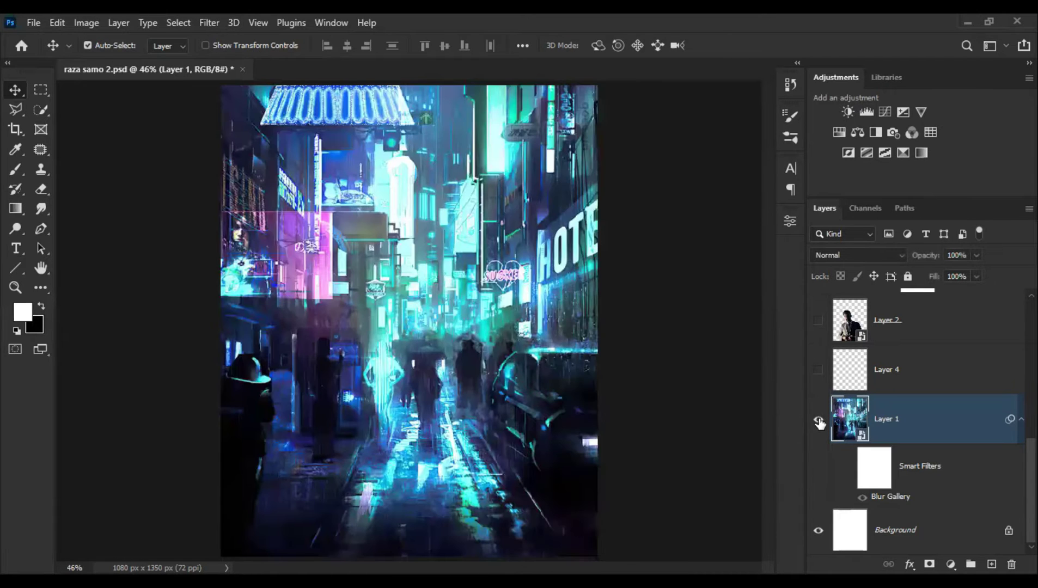
key(ctrl)
key(ctrl+t)
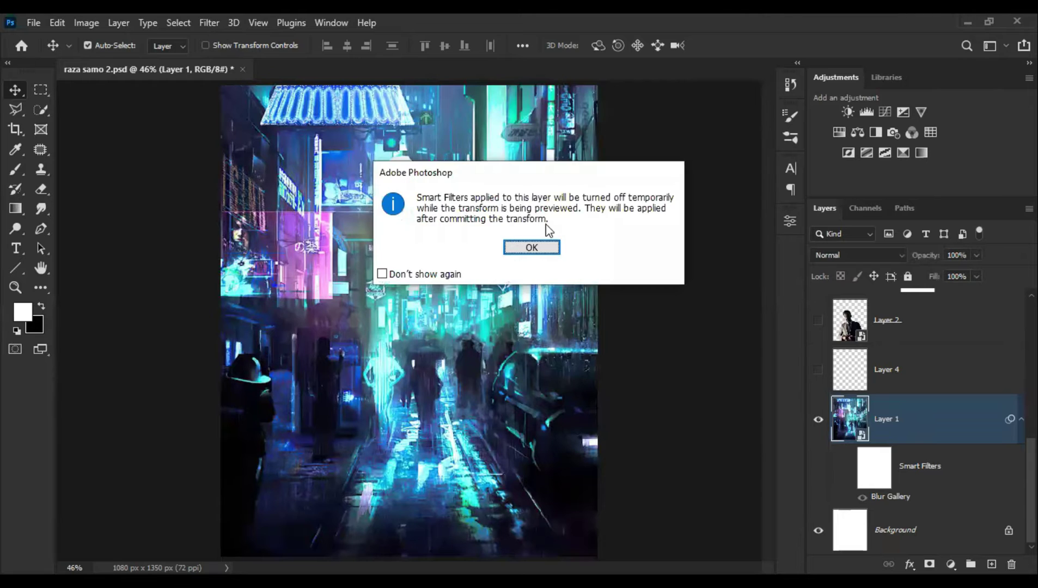
click(546, 248)
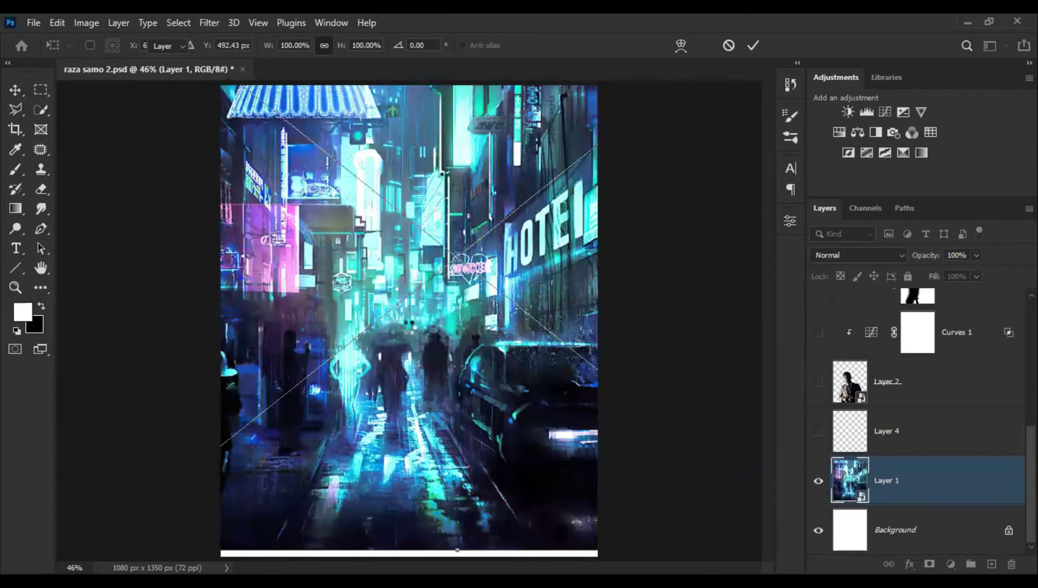
key(Return)
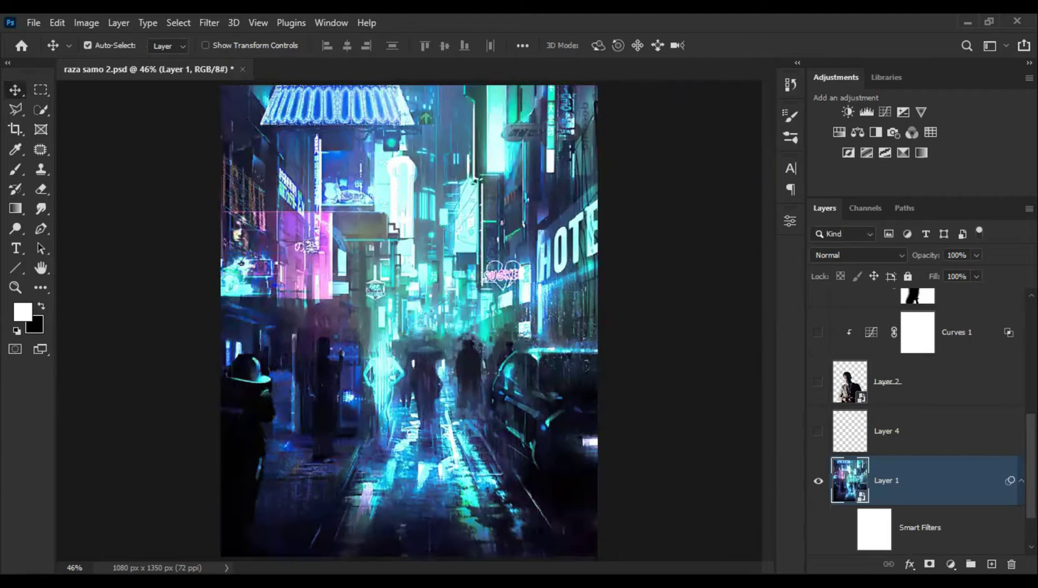
scroll(872, 406, down, 2)
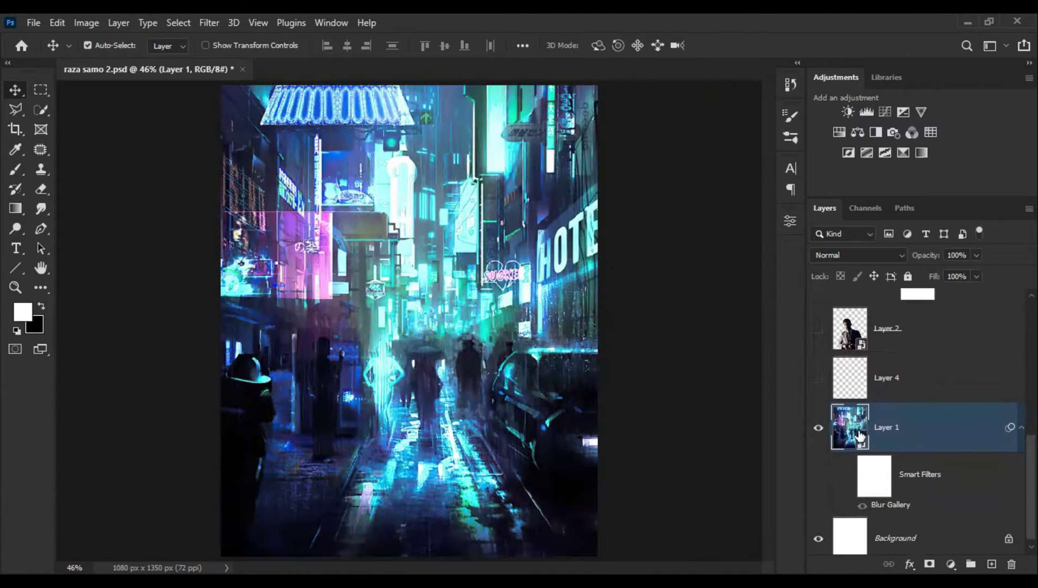
Enable Layer 1's Blur Gallery smart filter so the neon street appears blurred
right_click(887, 437)
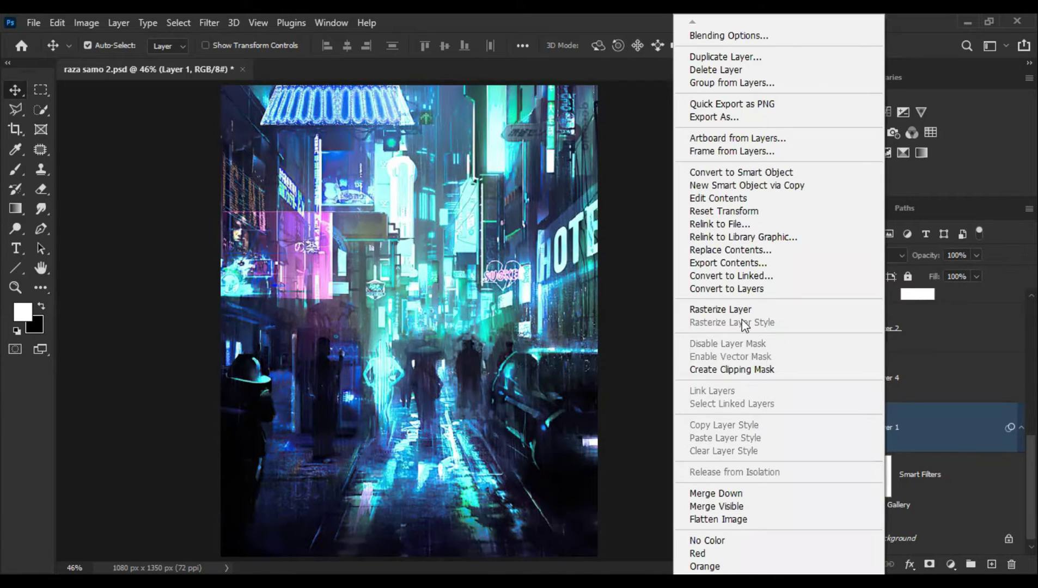
click(632, 308)
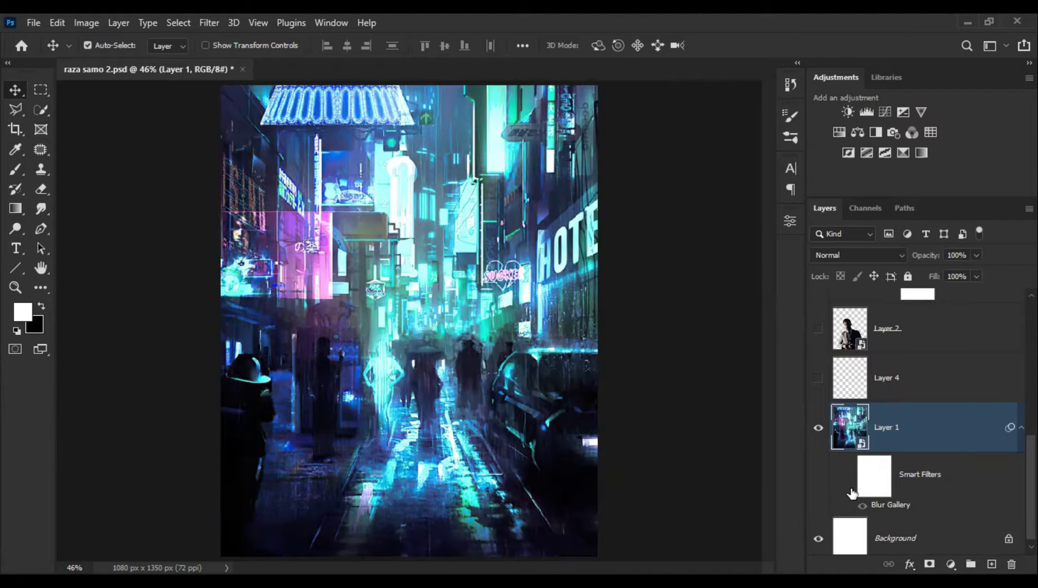
click(849, 475)
click(201, 25)
mouse_move(232, 231)
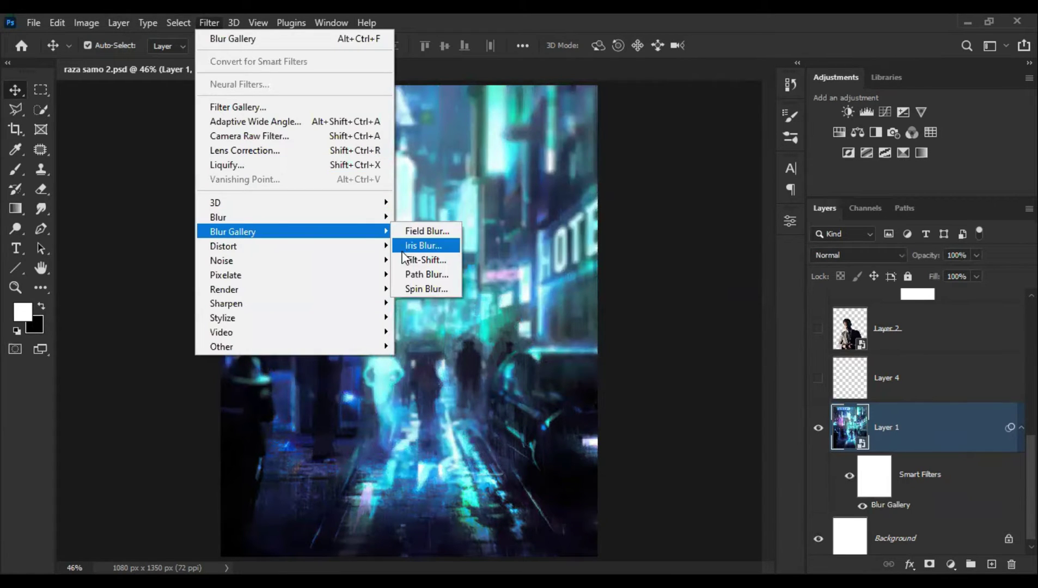
click(678, 284)
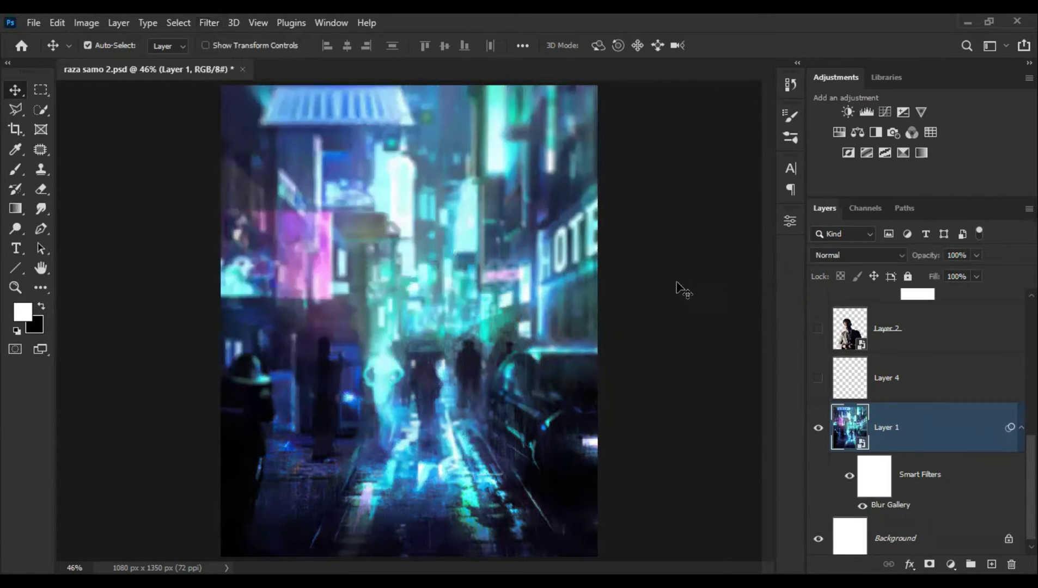
Show Layer 4's white car glow and the suited-man cutout on Layer 2
click(893, 391)
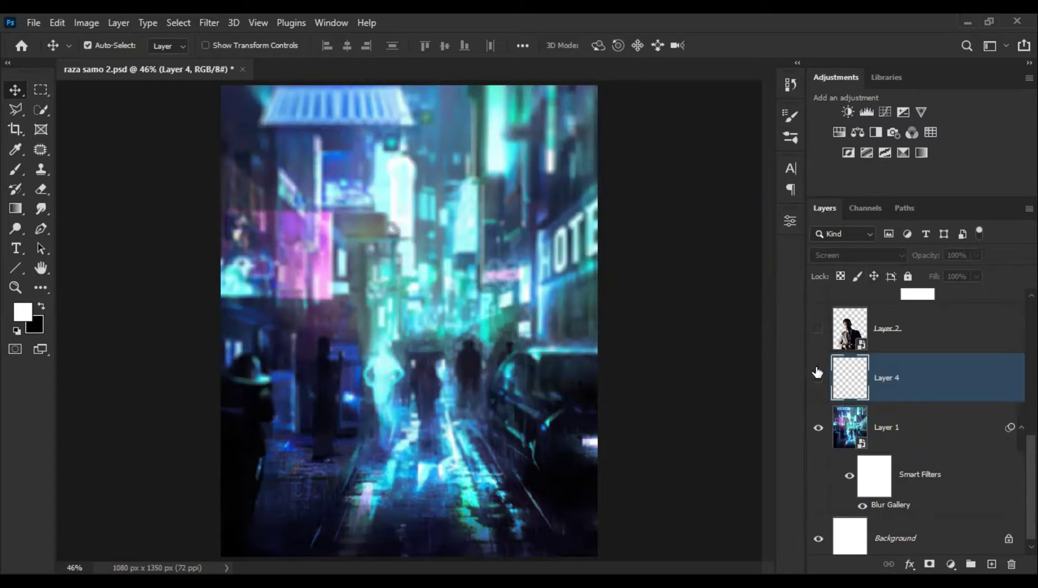
click(817, 380)
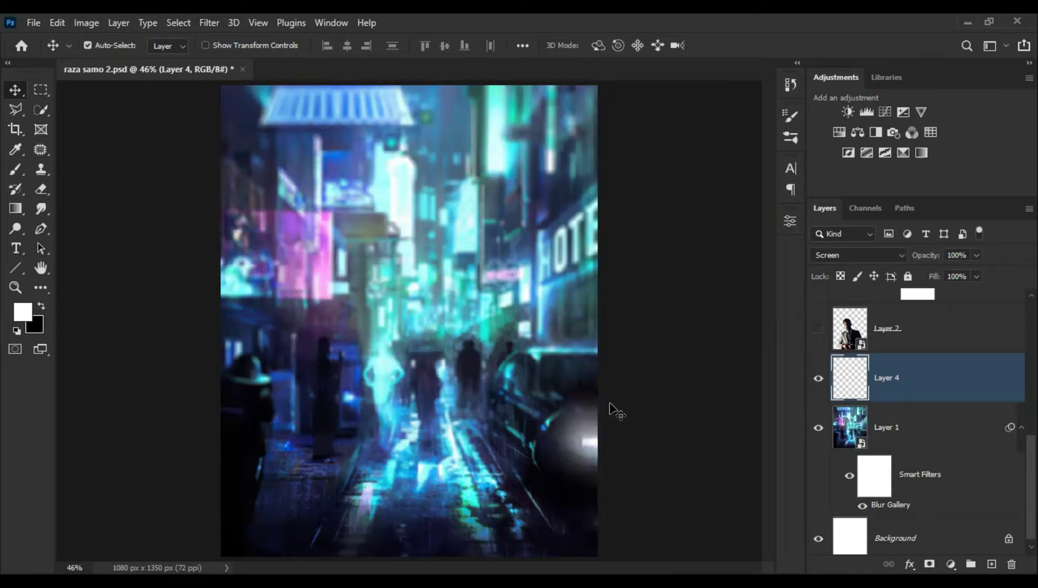
click(819, 329)
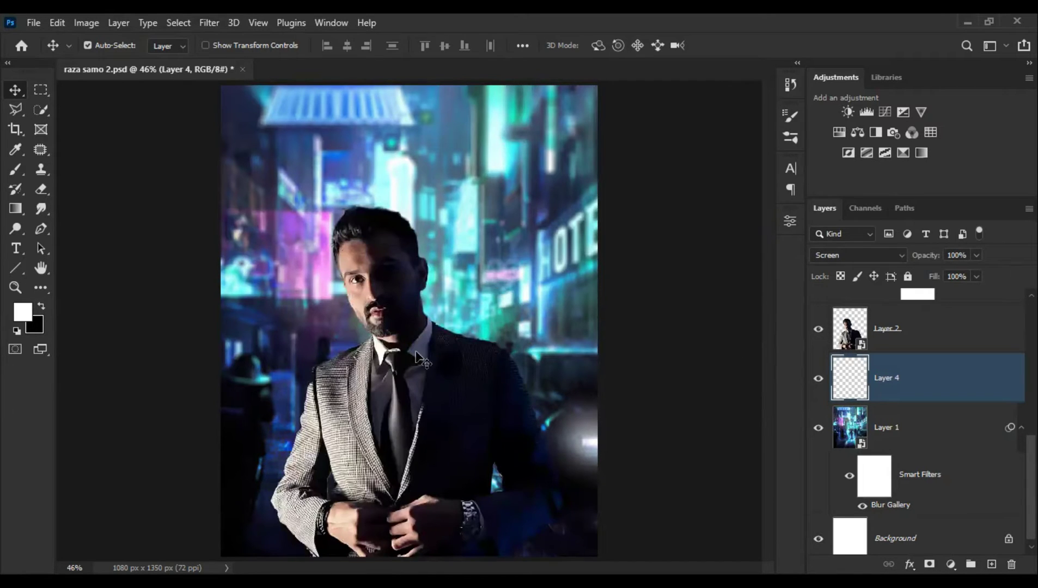
scroll(925, 425, up, 5)
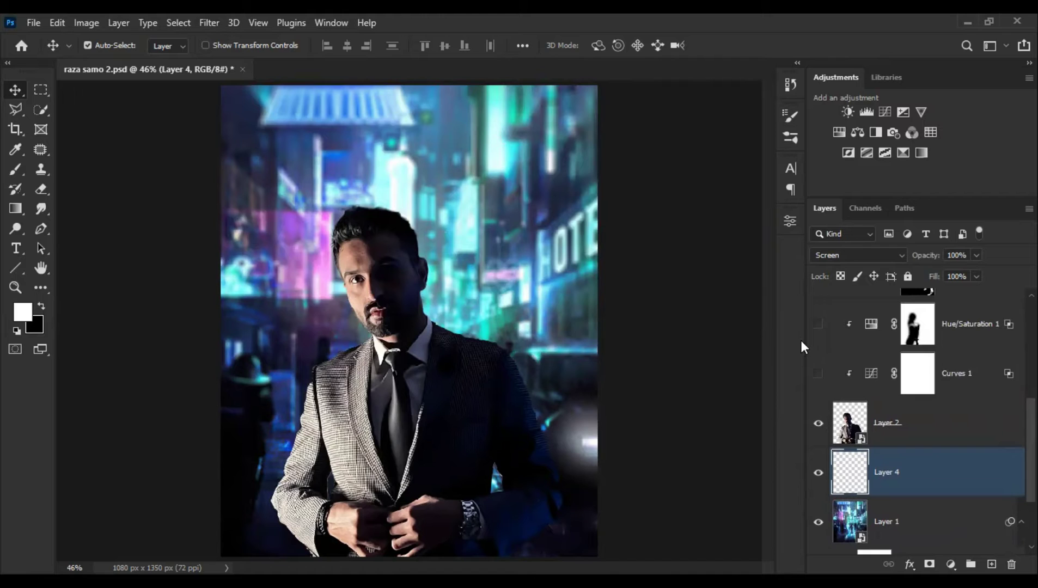
Enable the Curves 1 cyan-teal grade on the man and select the red Color Fill 2 layer
click(818, 375)
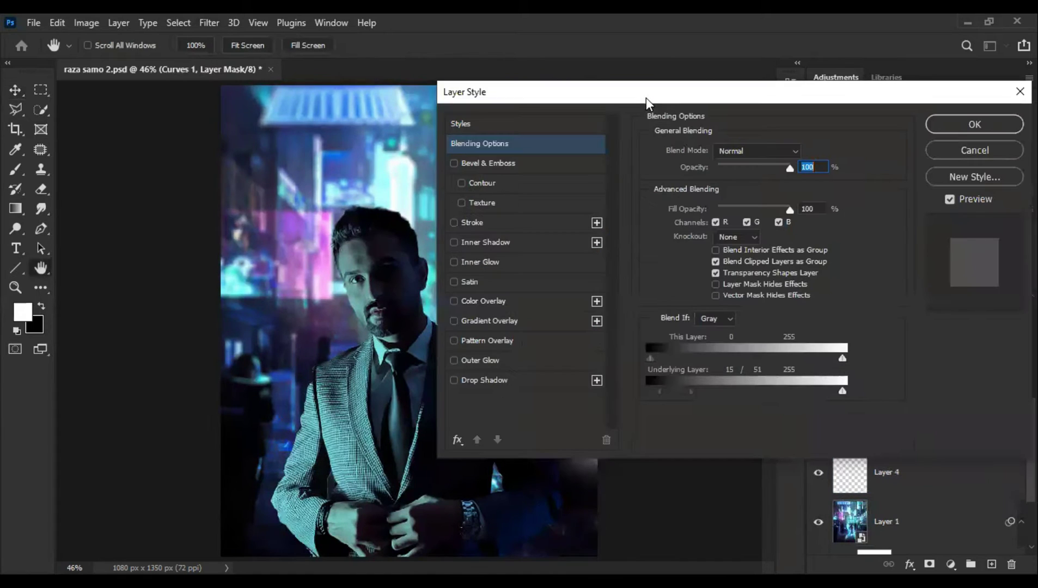
click(975, 129)
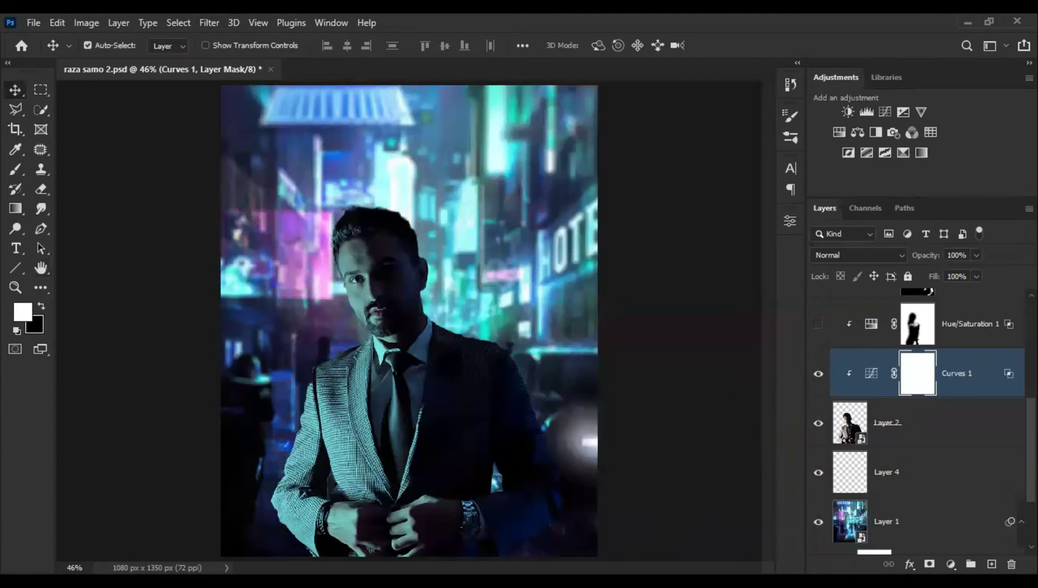
scroll(977, 398, up, 1)
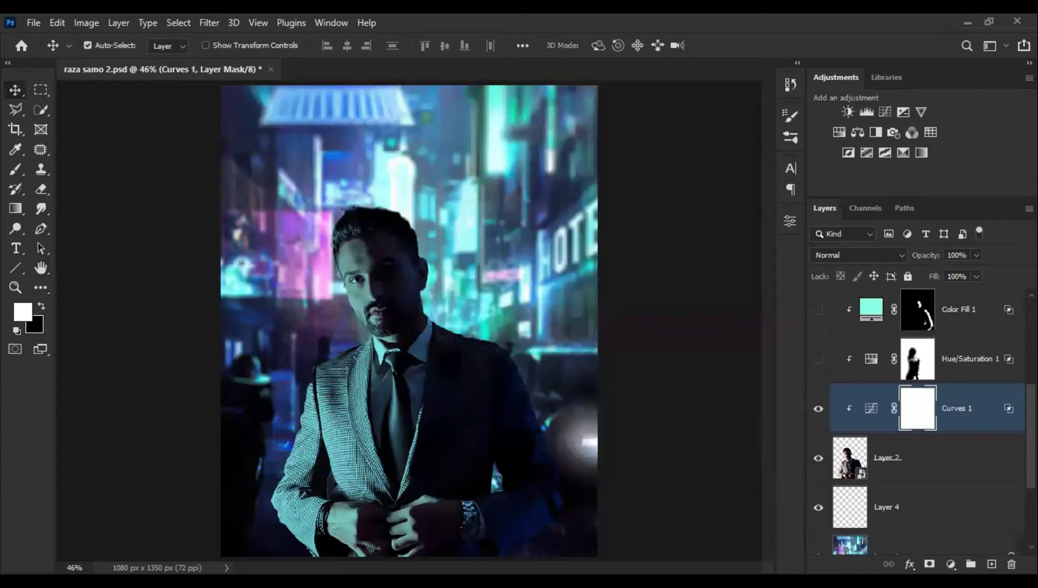
scroll(926, 408, up, 4)
click(851, 398)
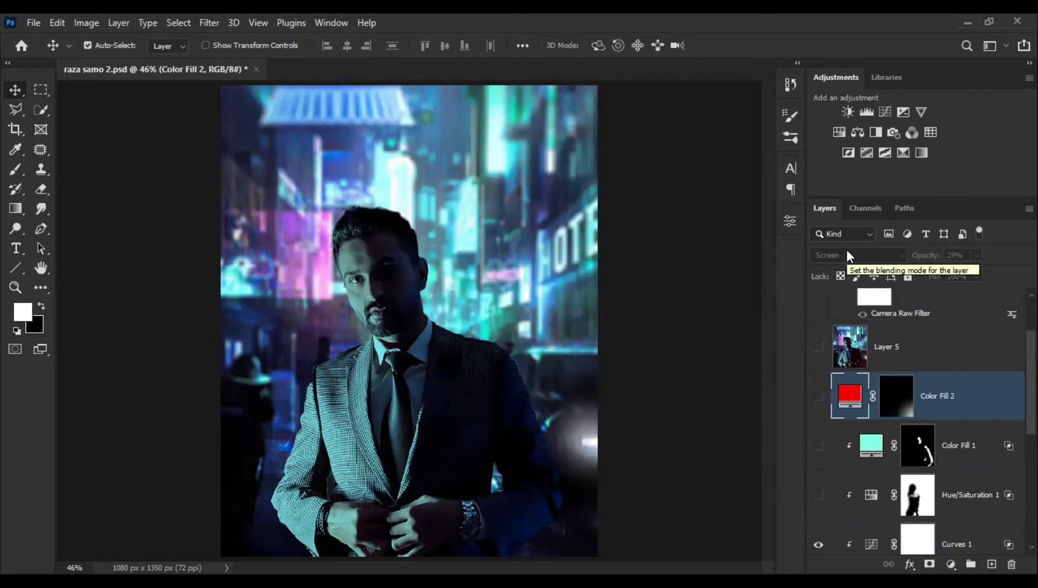
Show red Color Fill 2, paint red glow on the lower-right jacket, and re-show cyan Color Fill 1
click(818, 397)
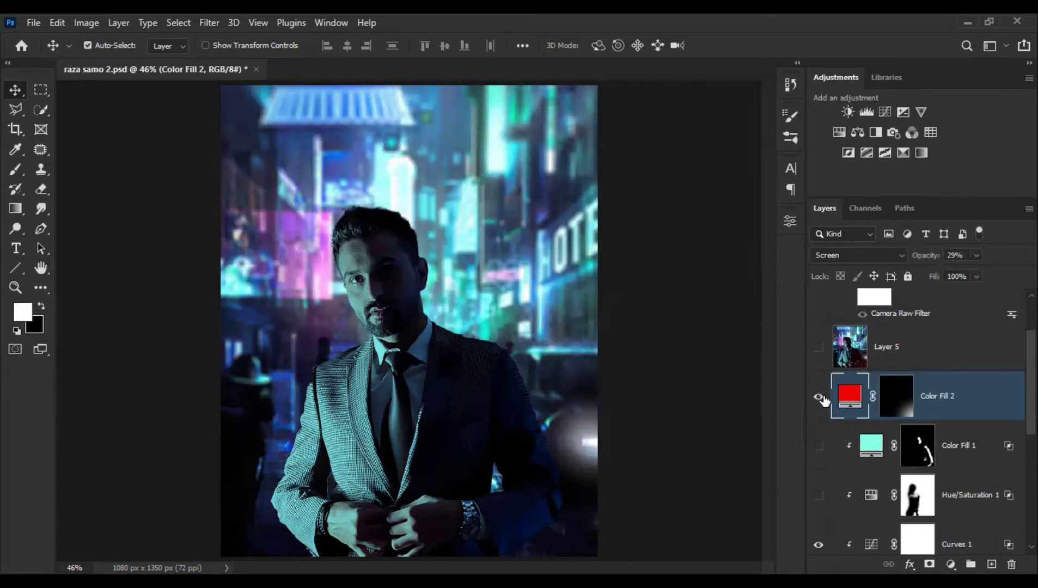
click(907, 407)
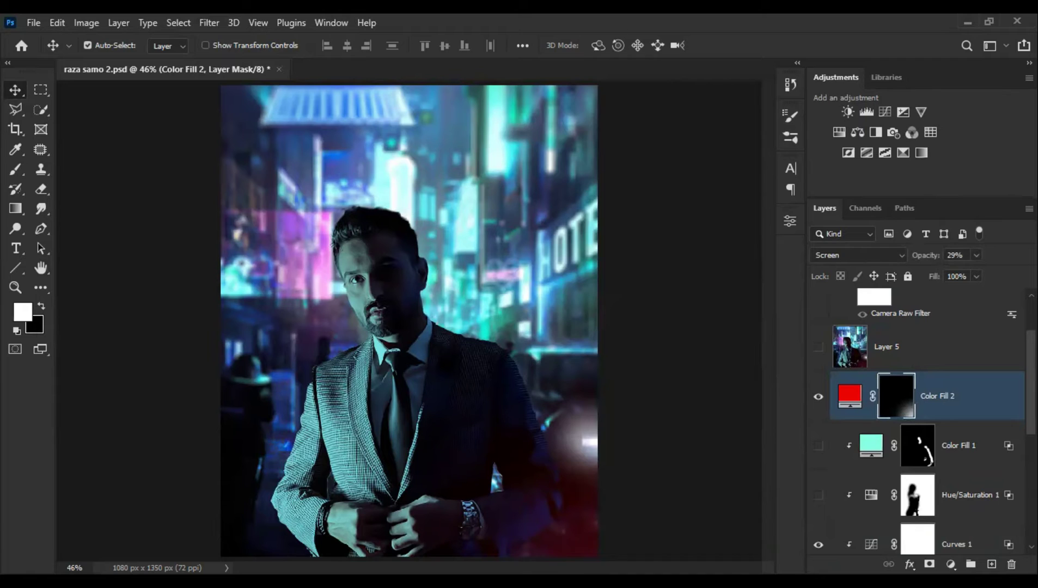
key(b)
click(567, 507)
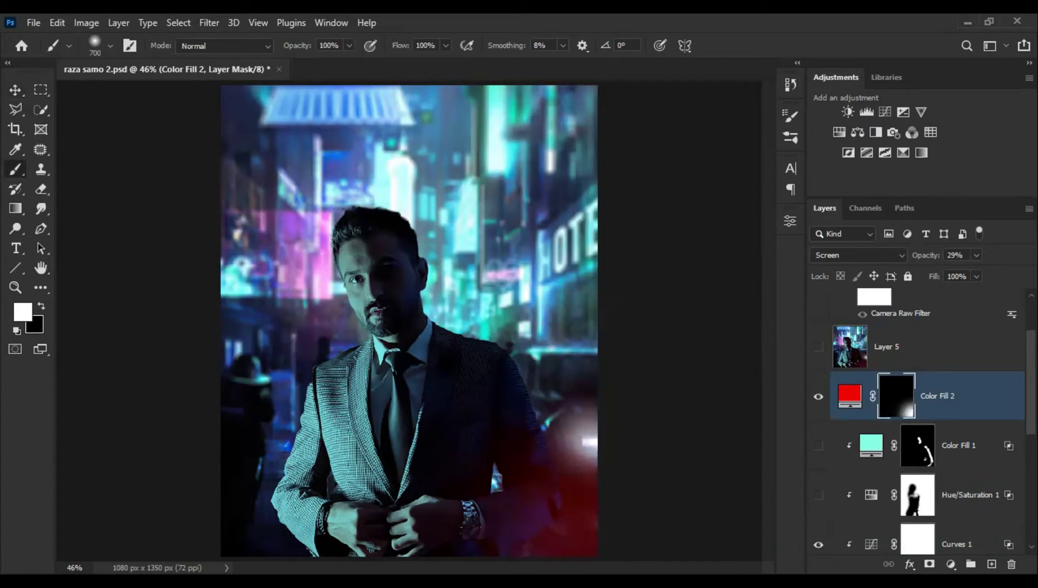
key(ctrl+z)
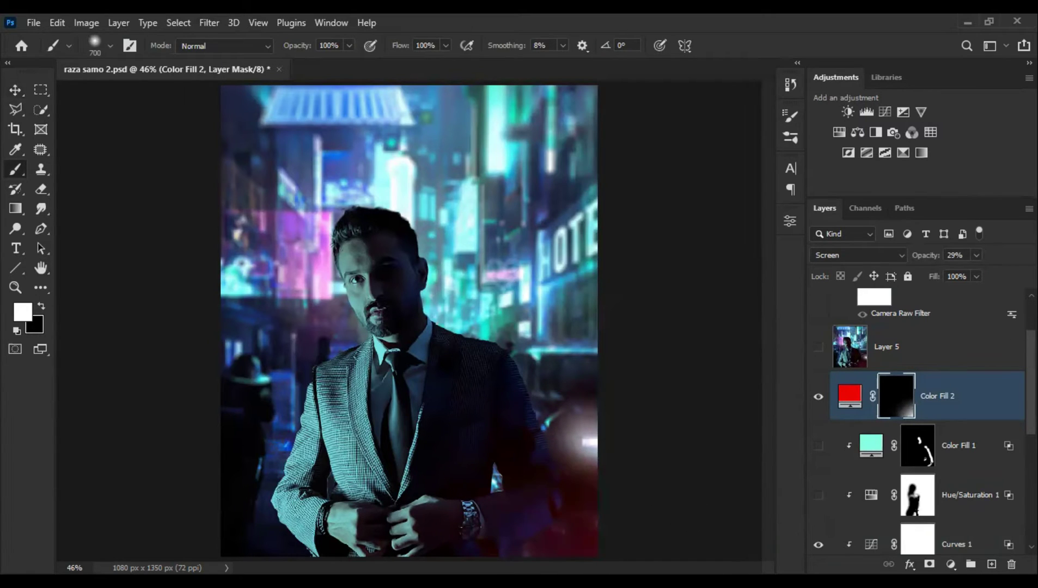
scroll(926, 422, down, 1)
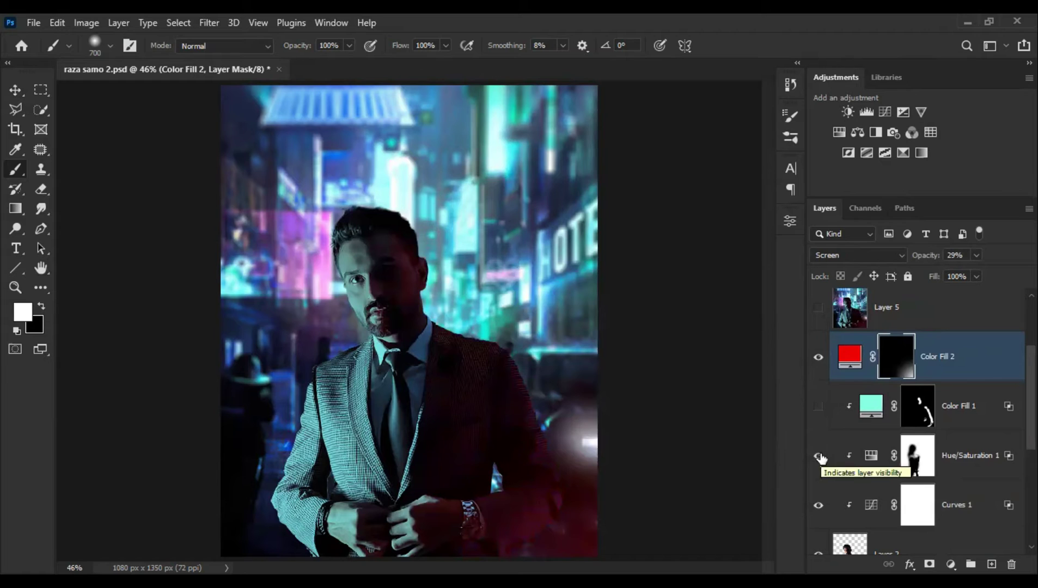
click(529, 461)
key(v)
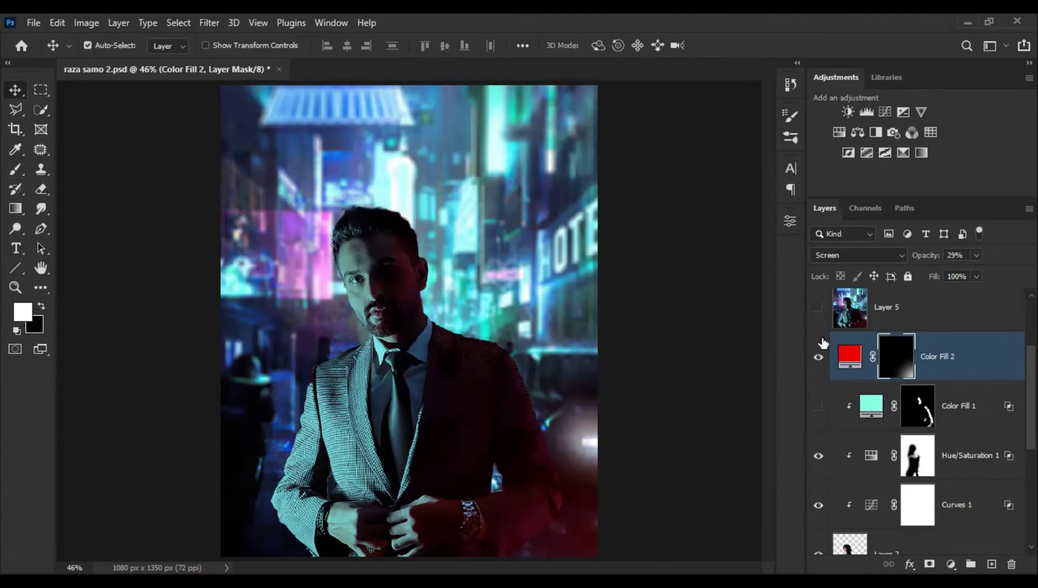
click(818, 407)
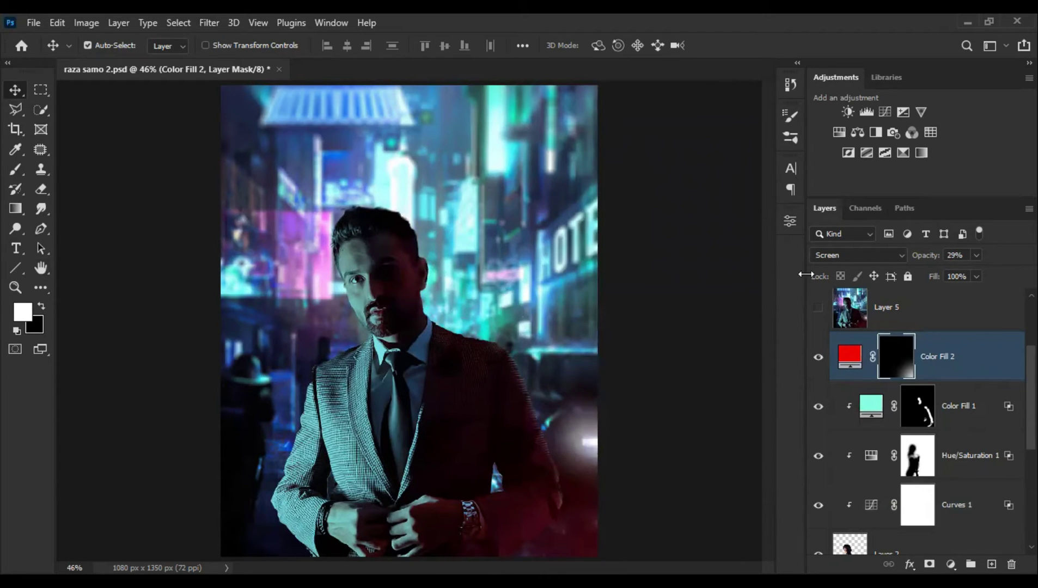
Make Layer 5 visible and active above the colour fill layers
scroll(1007, 418, up, 1)
scroll(926, 381, up, 1)
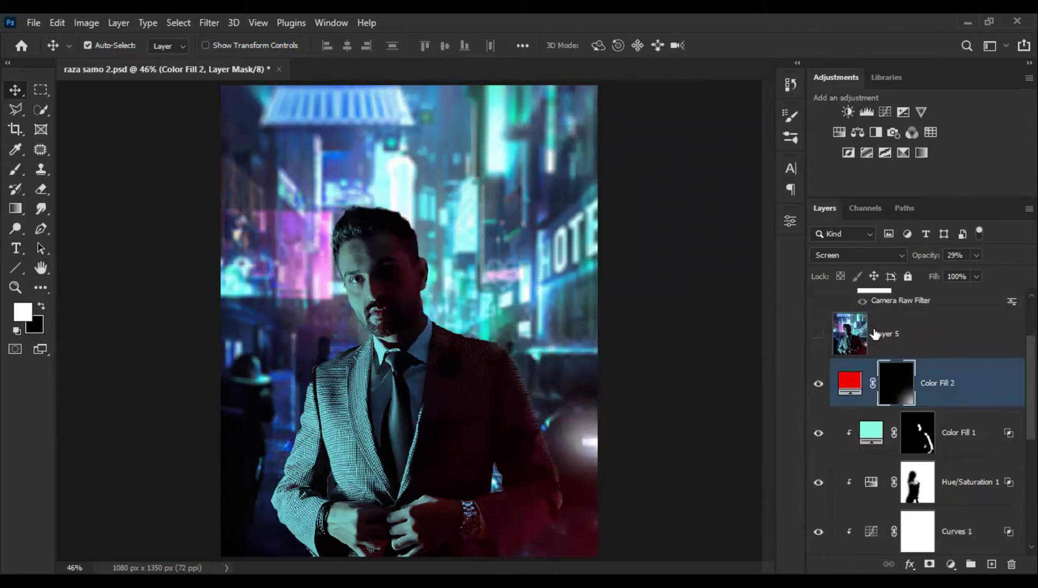
scroll(867, 348, up, 1)
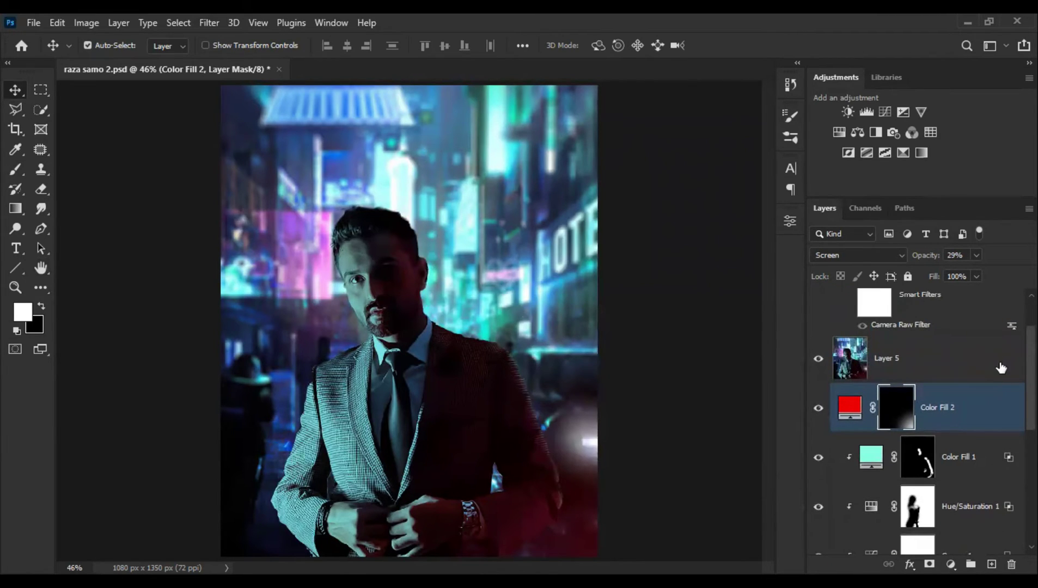
scroll(974, 376, up, 2)
click(965, 408)
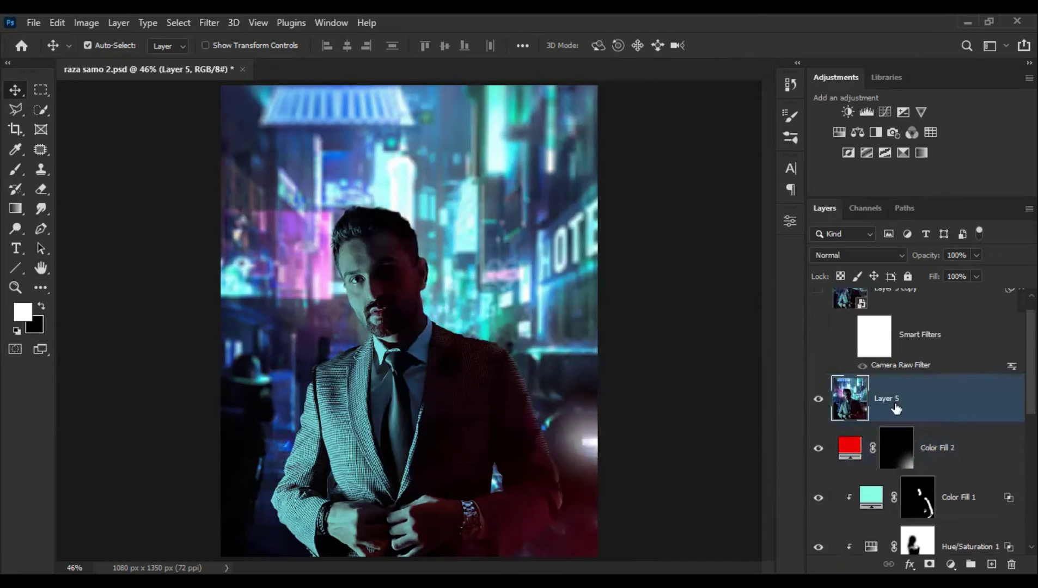
scroll(976, 362, up, 1)
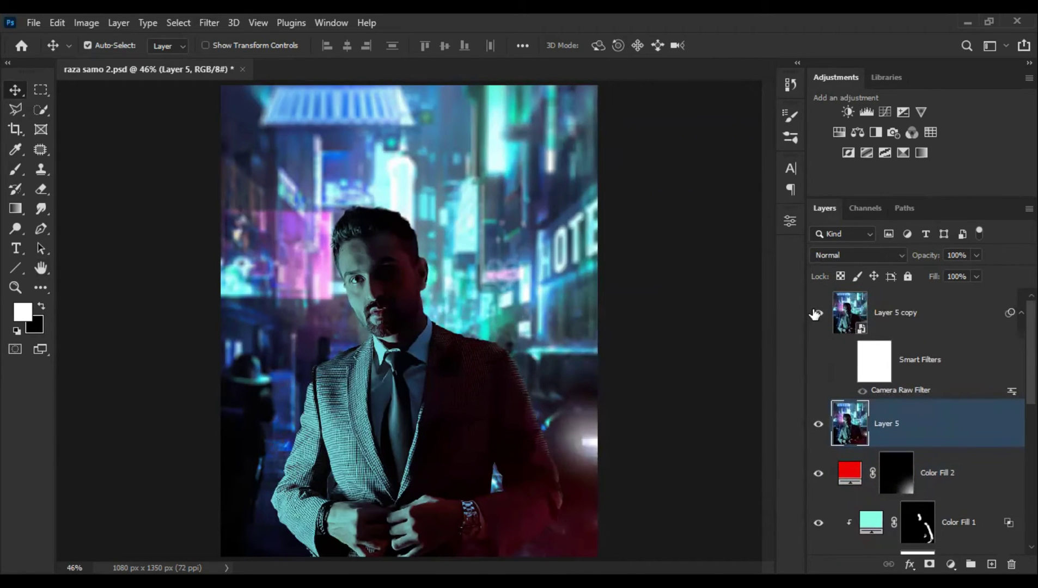
Open Layer 5 copy's Camera Raw Basic settings: Exposure -0.40, Contrast +26, Highlights -38, Blacks +36, Saturation +22
click(848, 361)
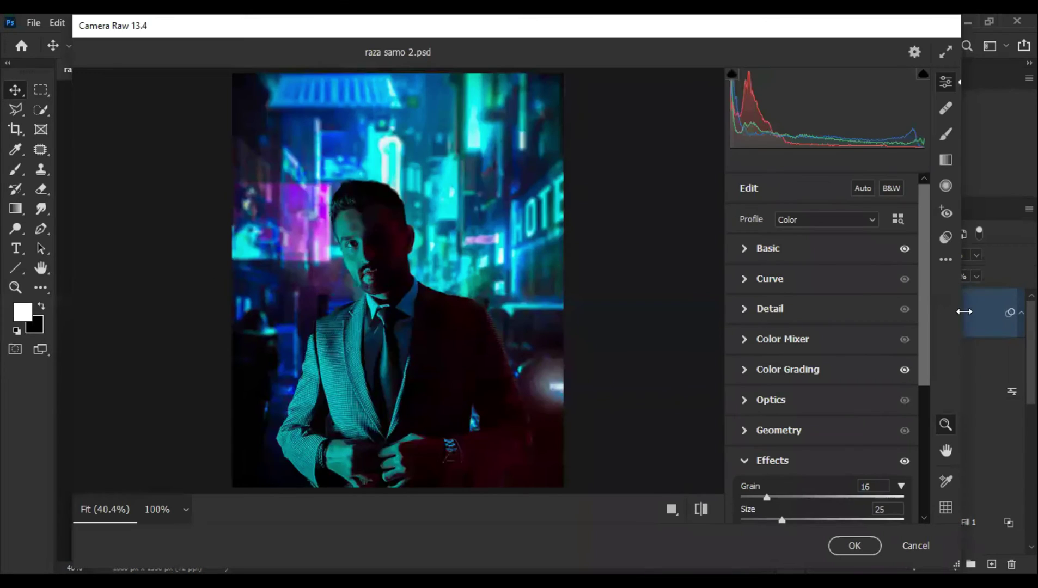
click(748, 249)
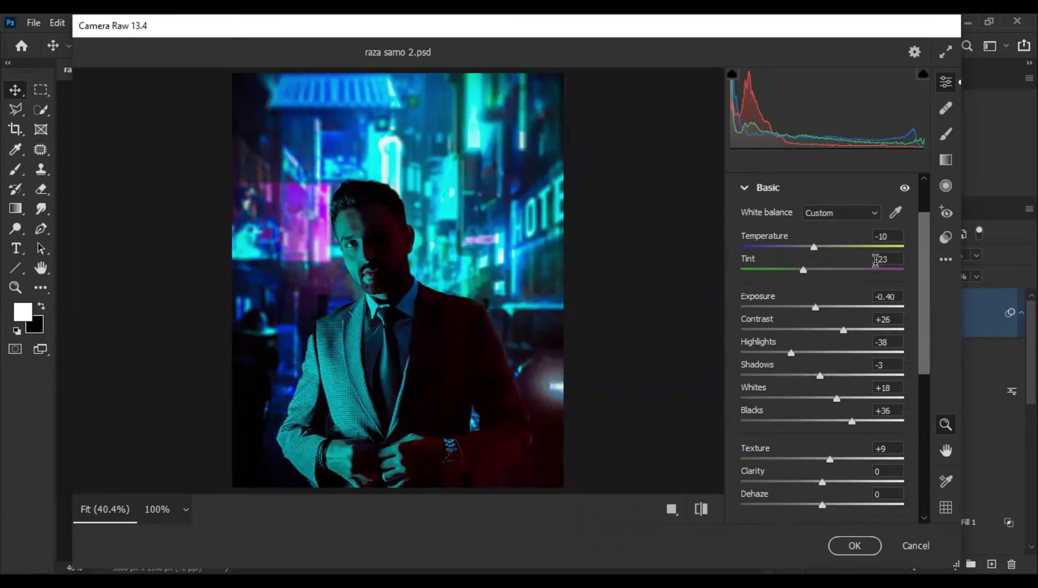
drag(925, 268, 924, 279)
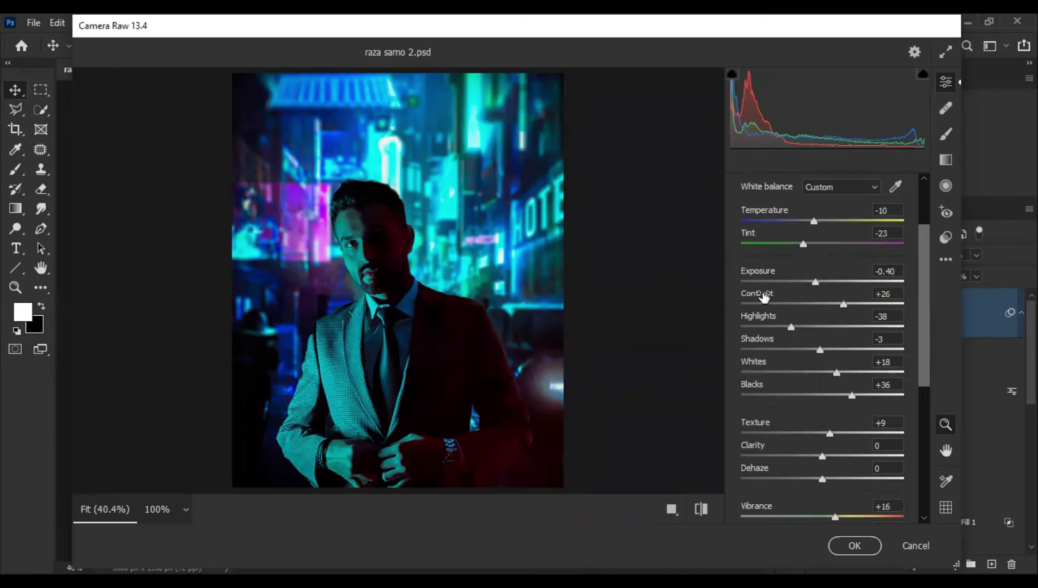
drag(928, 313, 928, 323)
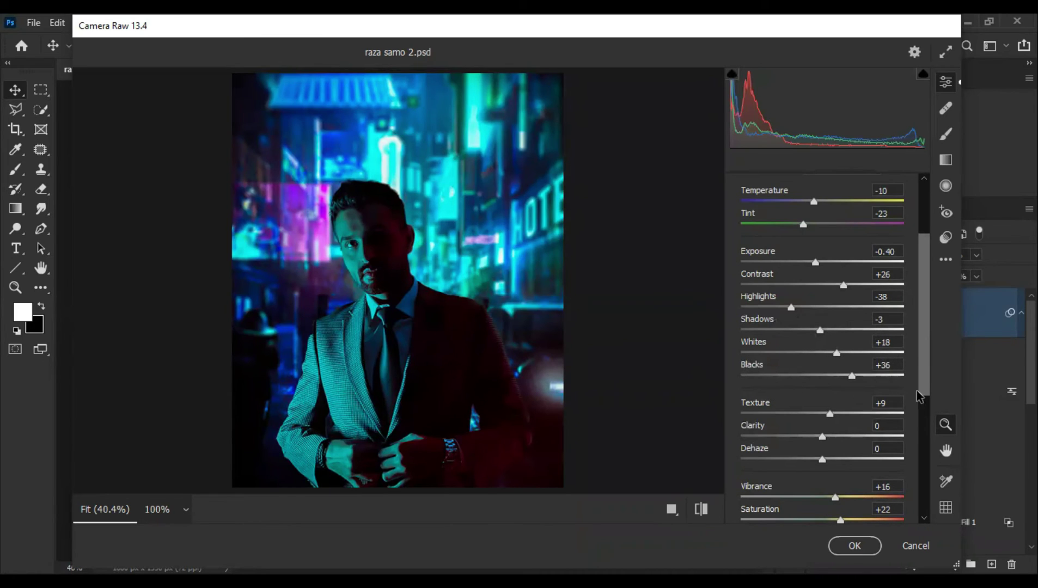
scroll(920, 376, down, 2)
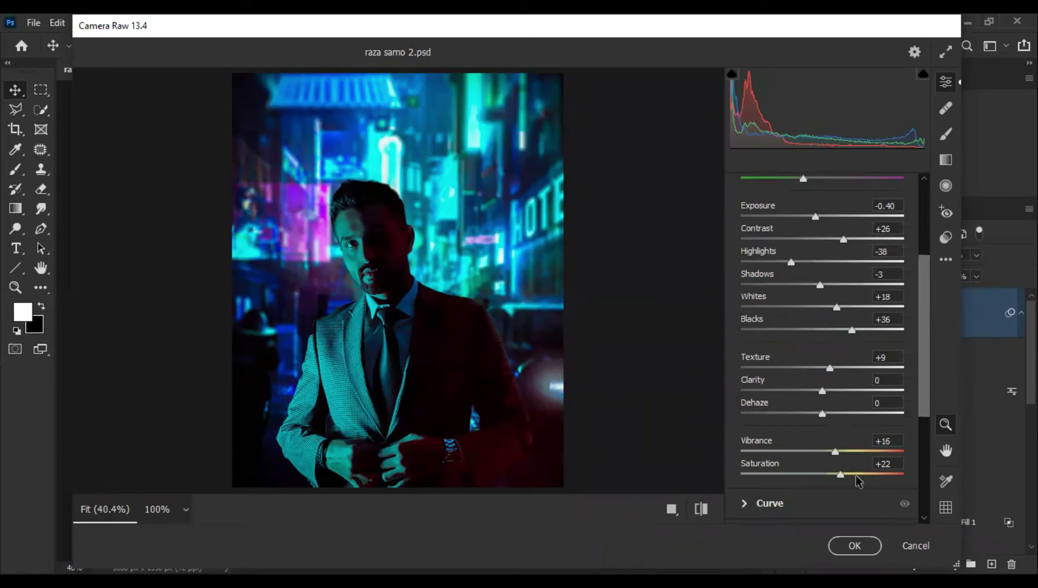
Grade the shadows red and the highlights cyan (hue 182, saturation 21) in Color Grading
drag(923, 362, 925, 431)
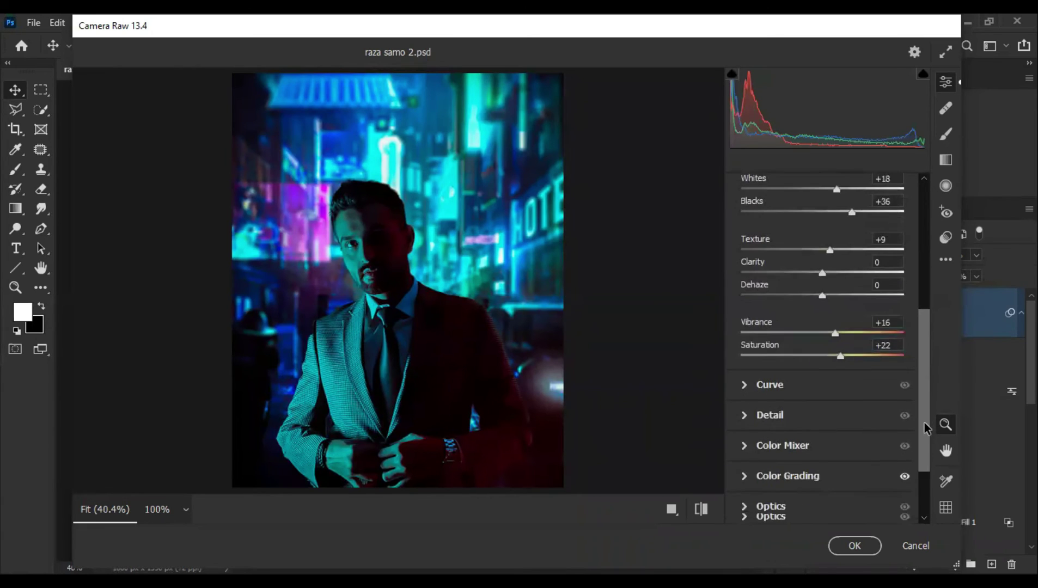
click(743, 444)
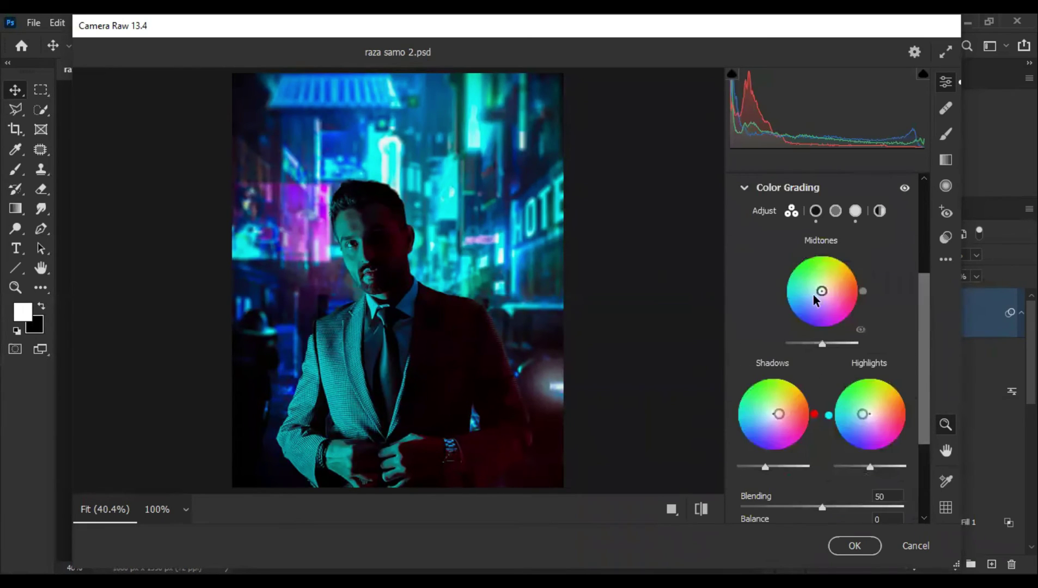
click(817, 212)
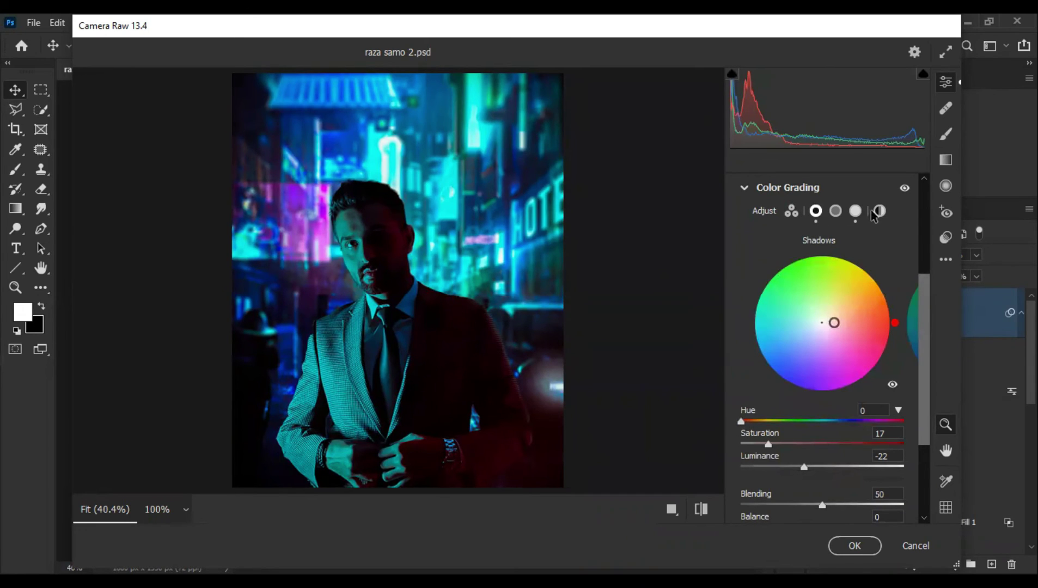
click(856, 212)
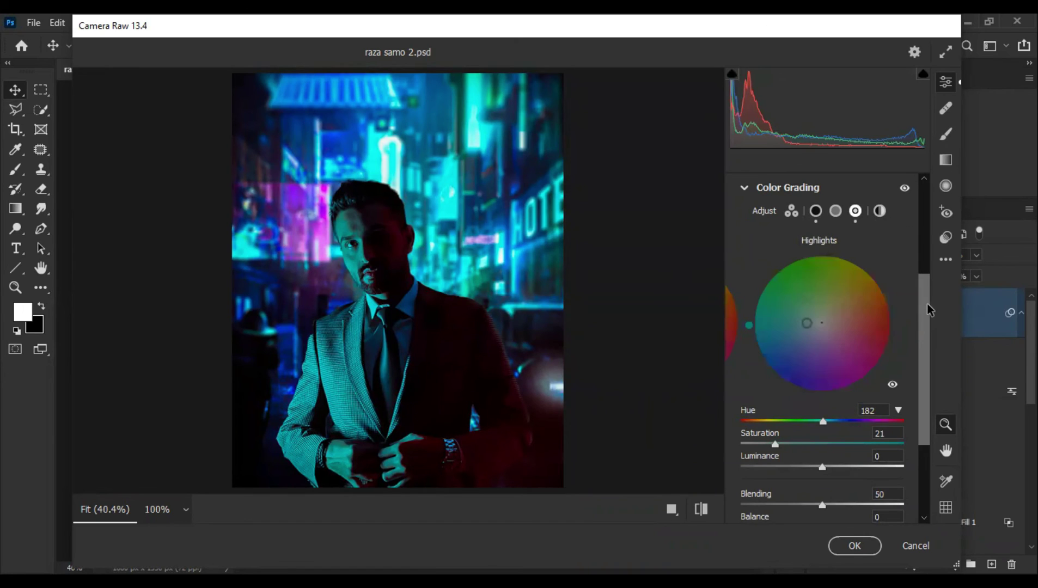
Add grain 16 and -61 vignetting, then apply the Camera Raw filter
scroll(929, 309, down, 2)
scroll(929, 310, down, 3)
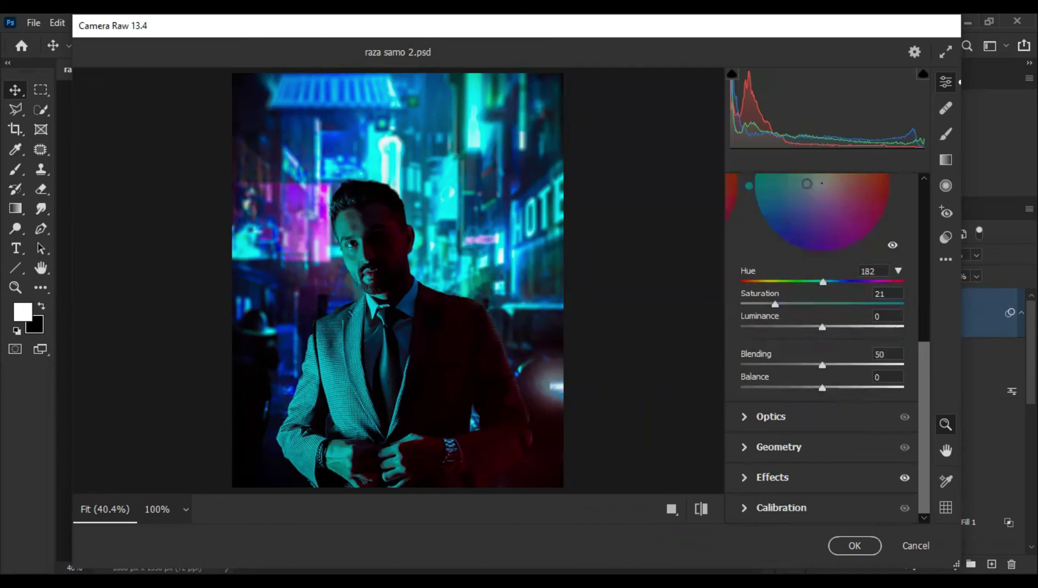
click(743, 479)
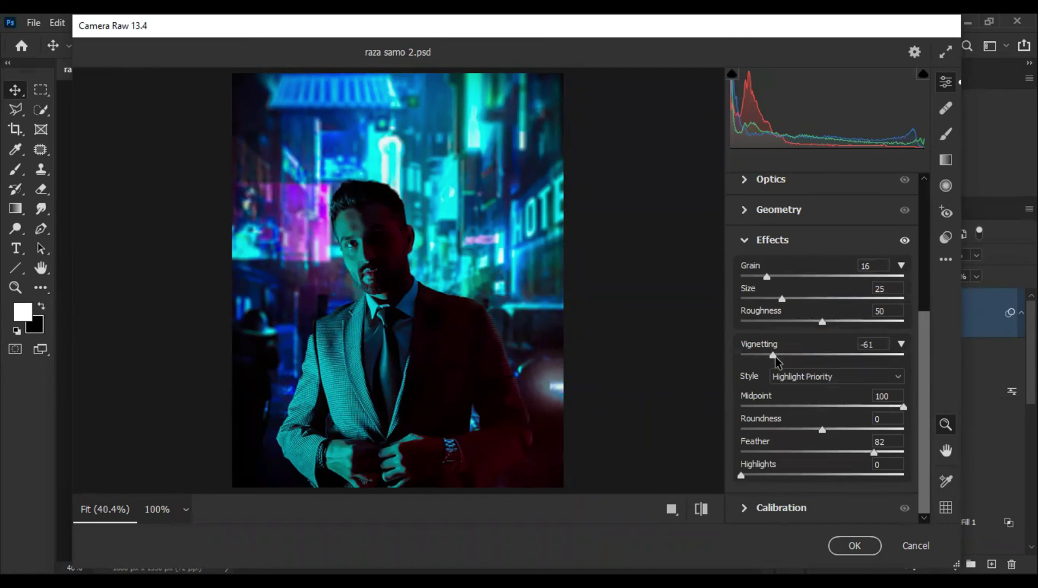
click(842, 550)
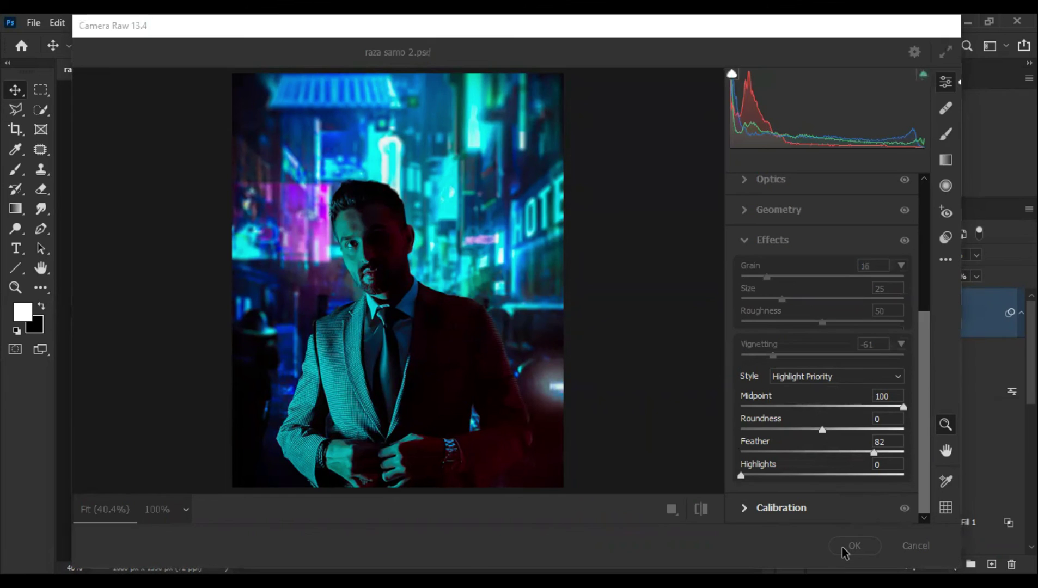